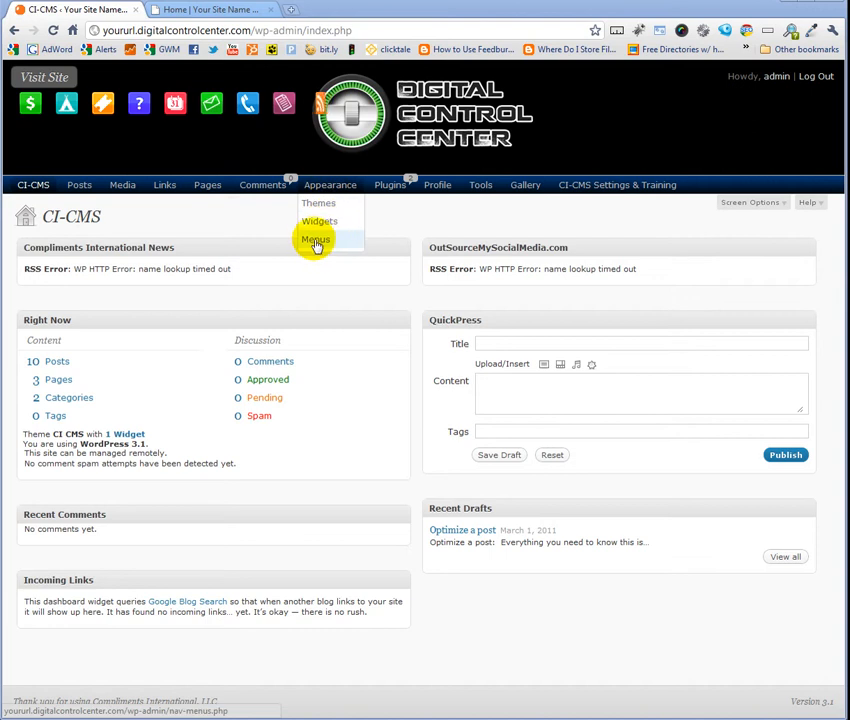
# - Create a new custom navigation menu named "Main Menu" in the site's appearance settings
pyautogui.click(315, 241)
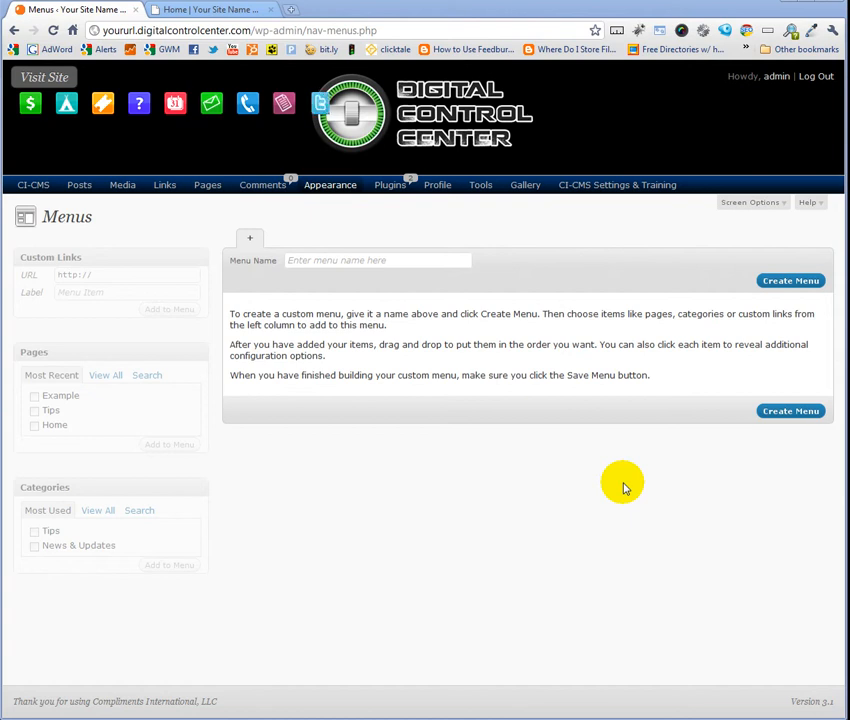
pyautogui.click(363, 261)
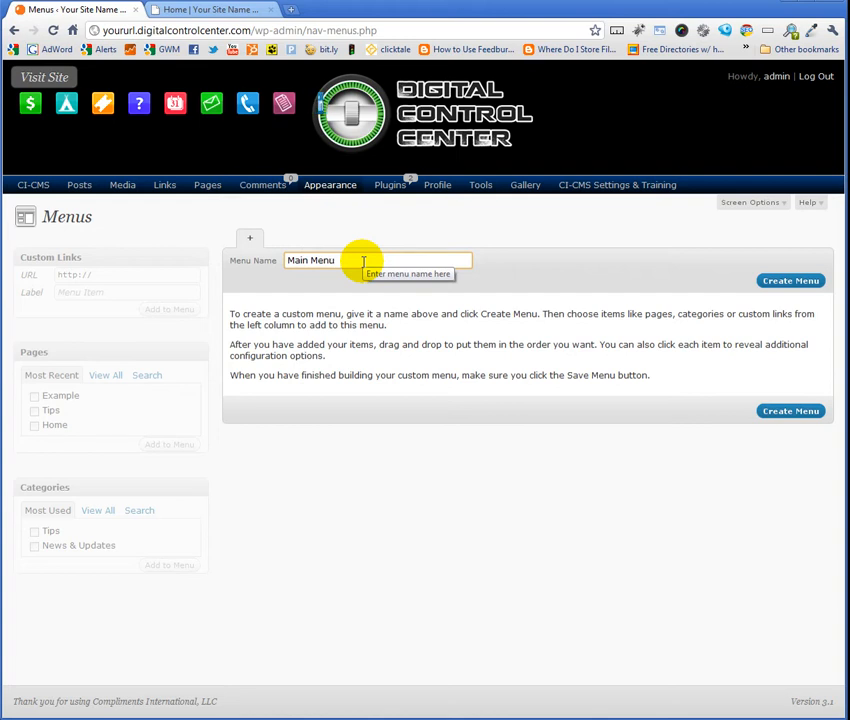
pyautogui.click(774, 282)
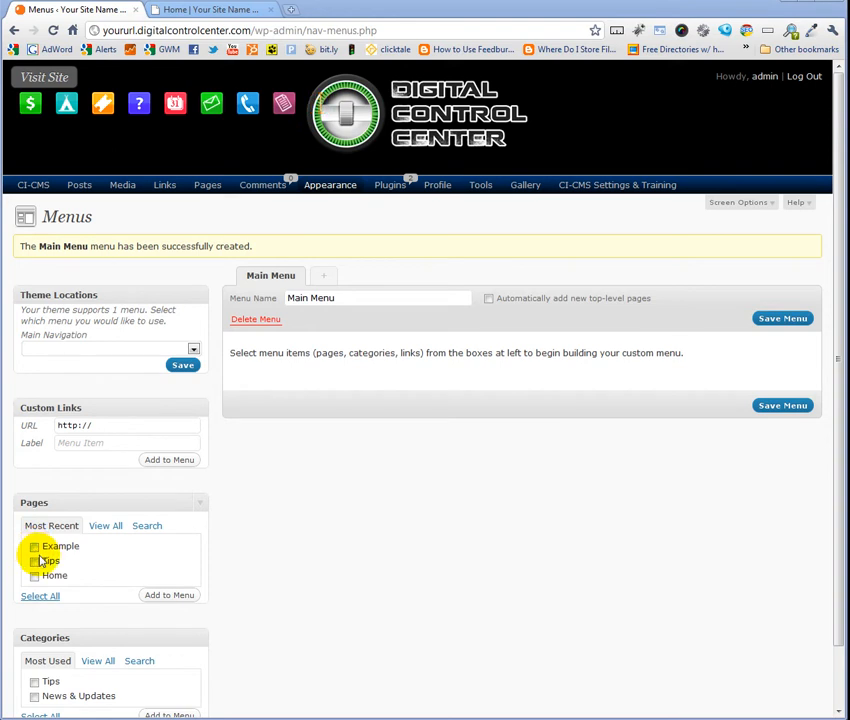
# - Add the Home, Example and Tips pages to Main Menu in that order, nest Tips under Example, and save the menu
pyautogui.click(40, 597)
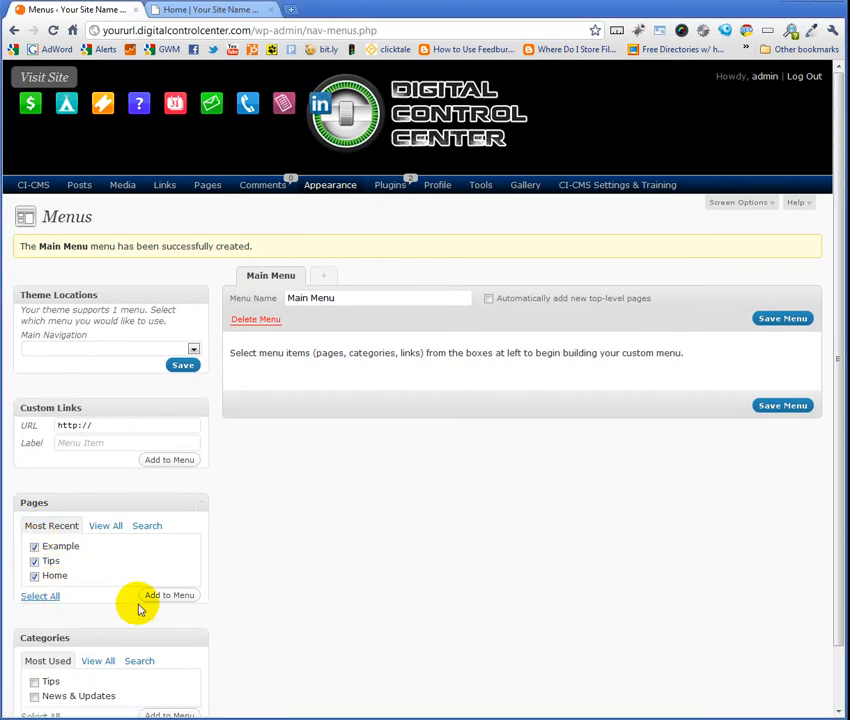
pyautogui.click(170, 596)
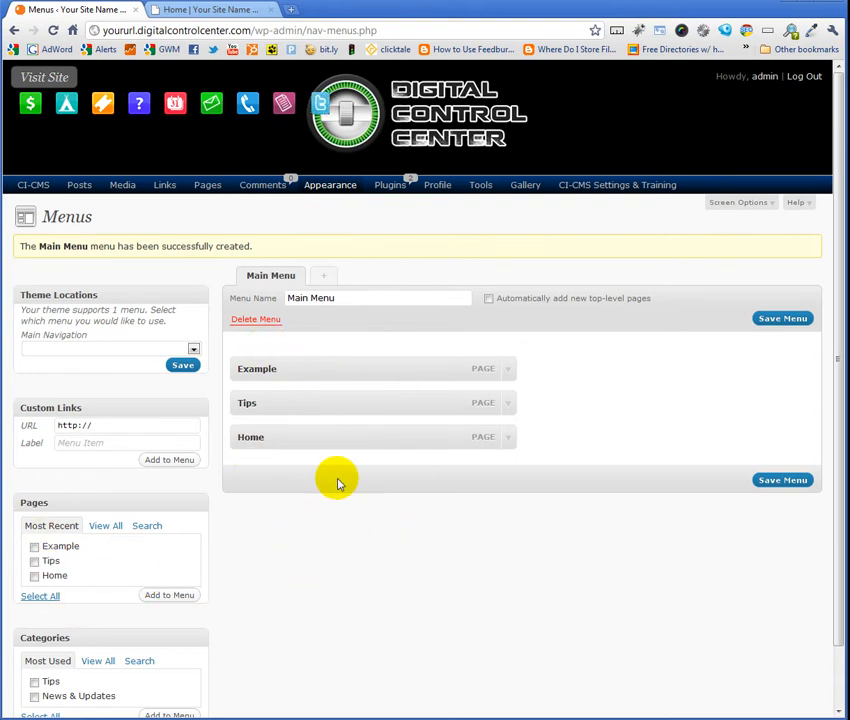
pyautogui.moveTo(346, 437); pyautogui.dragTo(343, 370)
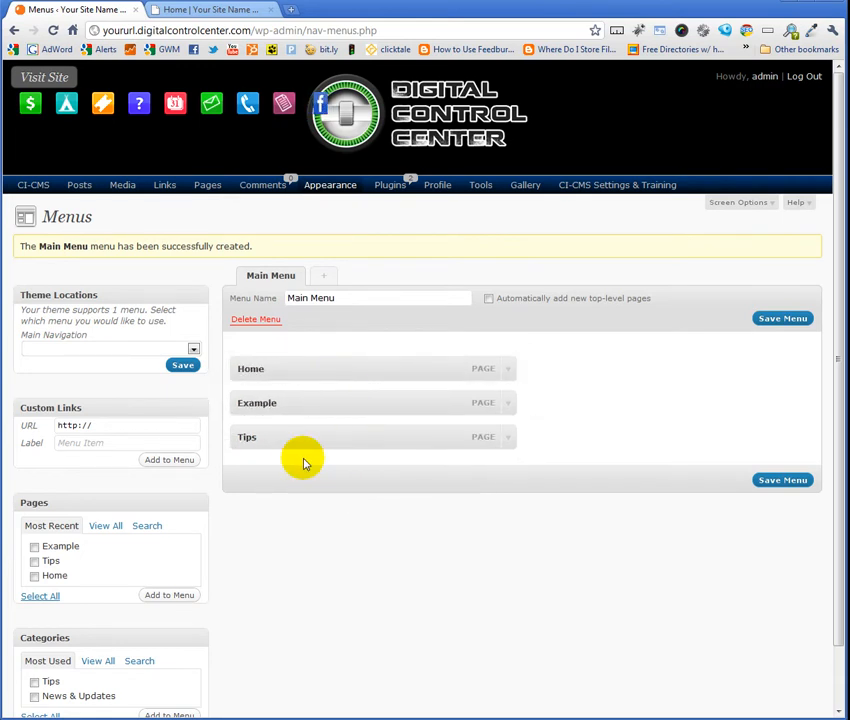
pyautogui.moveTo(286, 441); pyautogui.dragTo(324, 436)
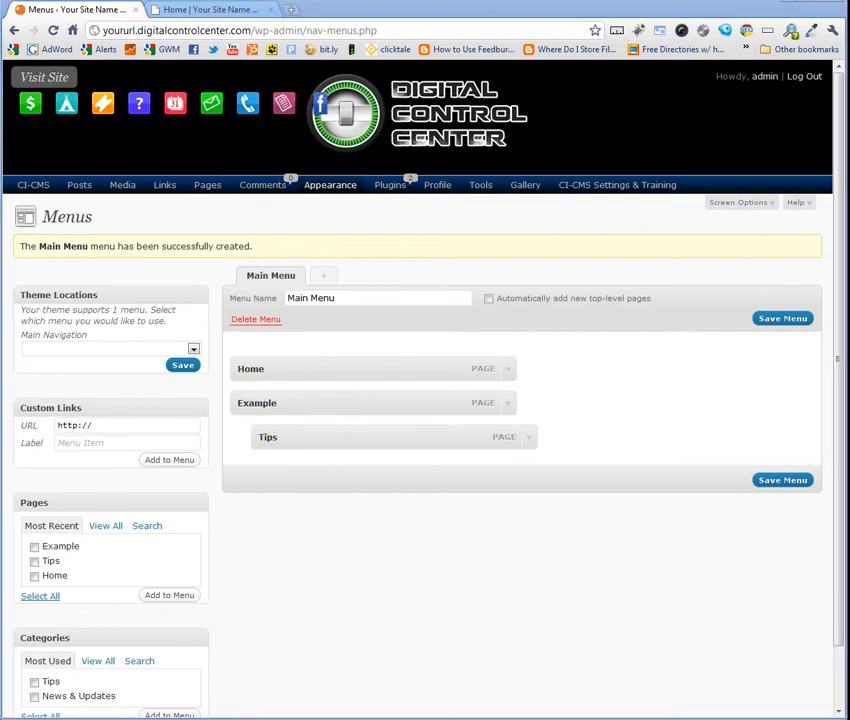
pyautogui.click(783, 481)
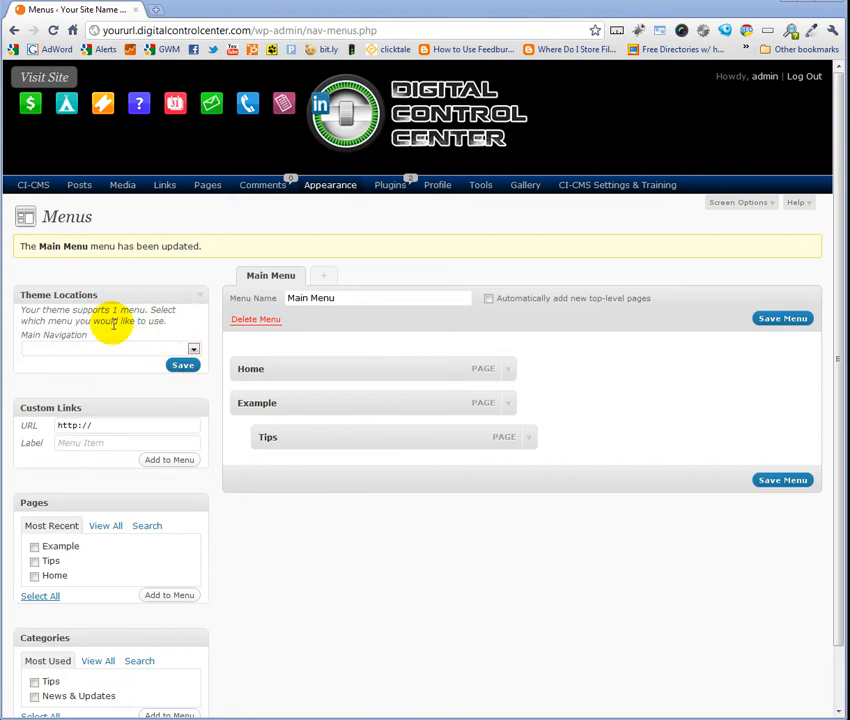
# - Assign Main Menu to the theme's Main Navigation location and save the setting
pyautogui.click(194, 348)
pyautogui.click(57, 372)
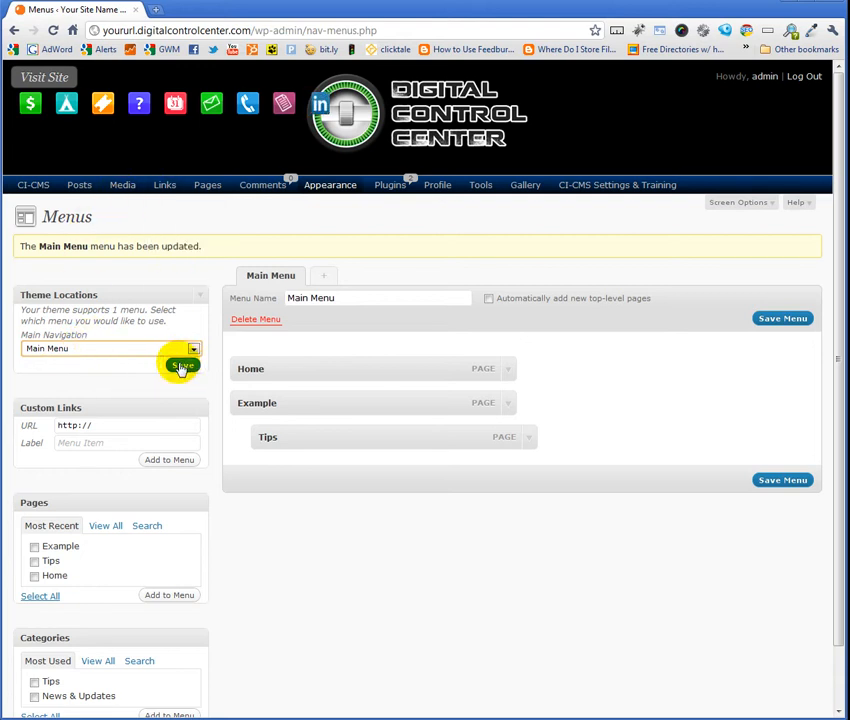
pyautogui.click(181, 367)
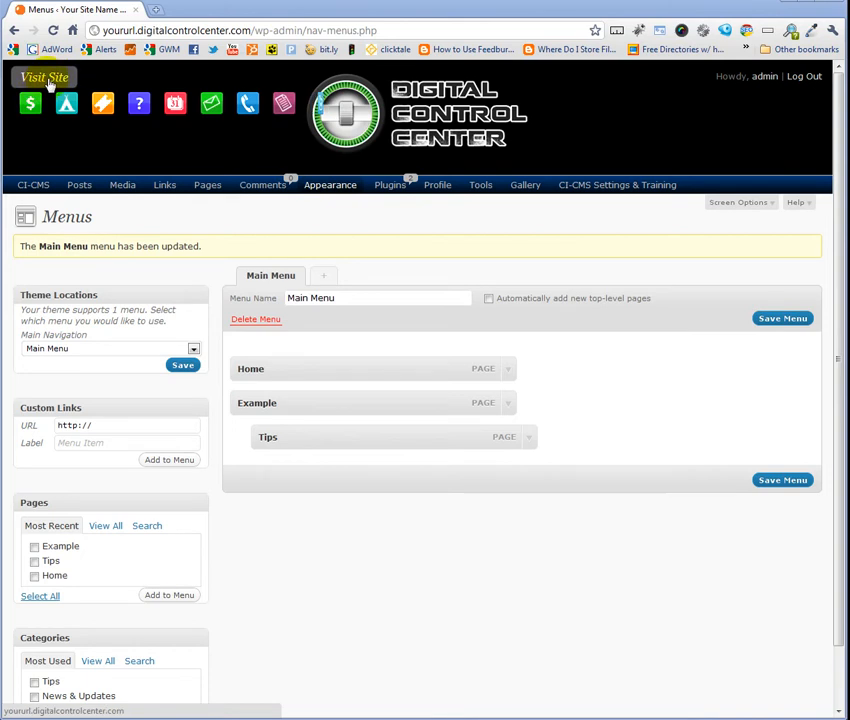
# - Open the live site and check its header navigation for the Home and Example items
pyautogui.click(52, 80)
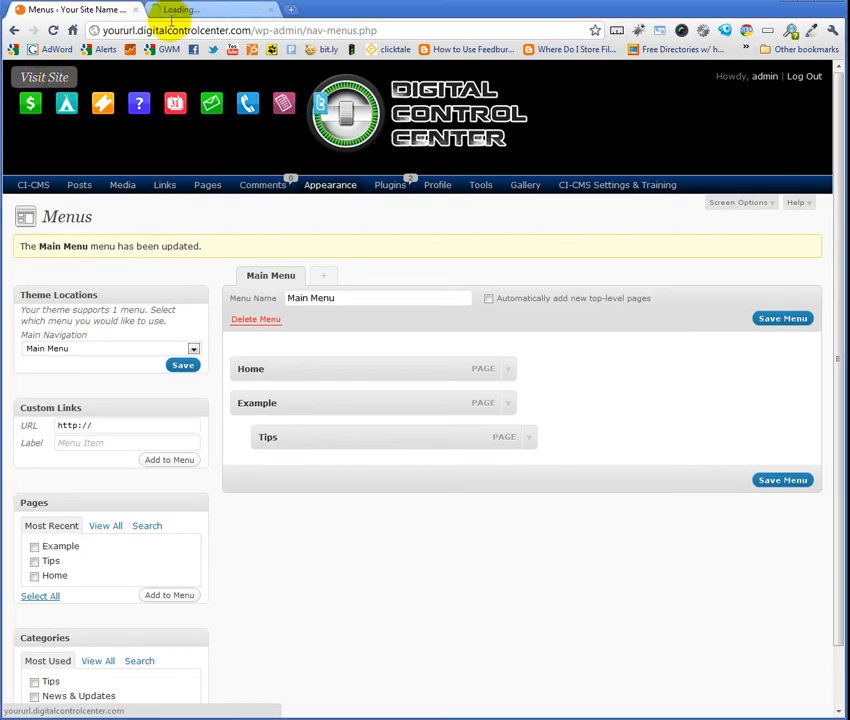
pyautogui.click(215, 12)
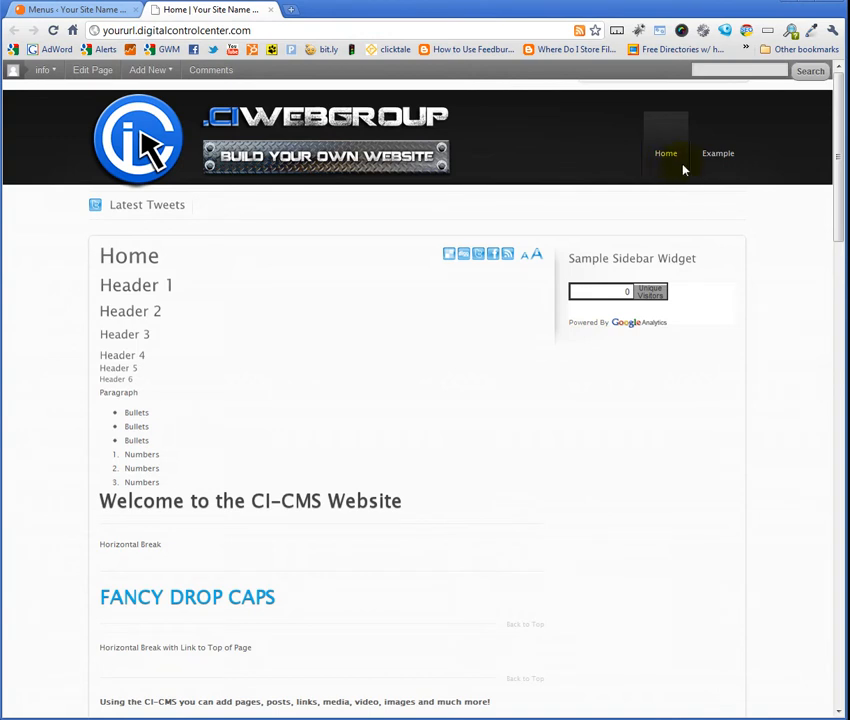
pyautogui.moveTo(700, 159)
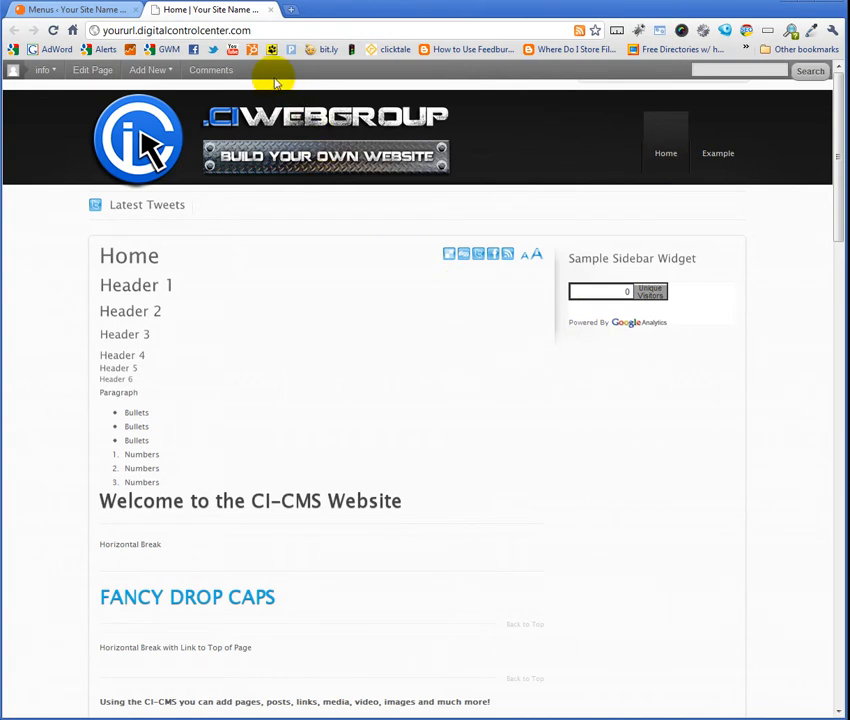
pyautogui.click(85, 14)
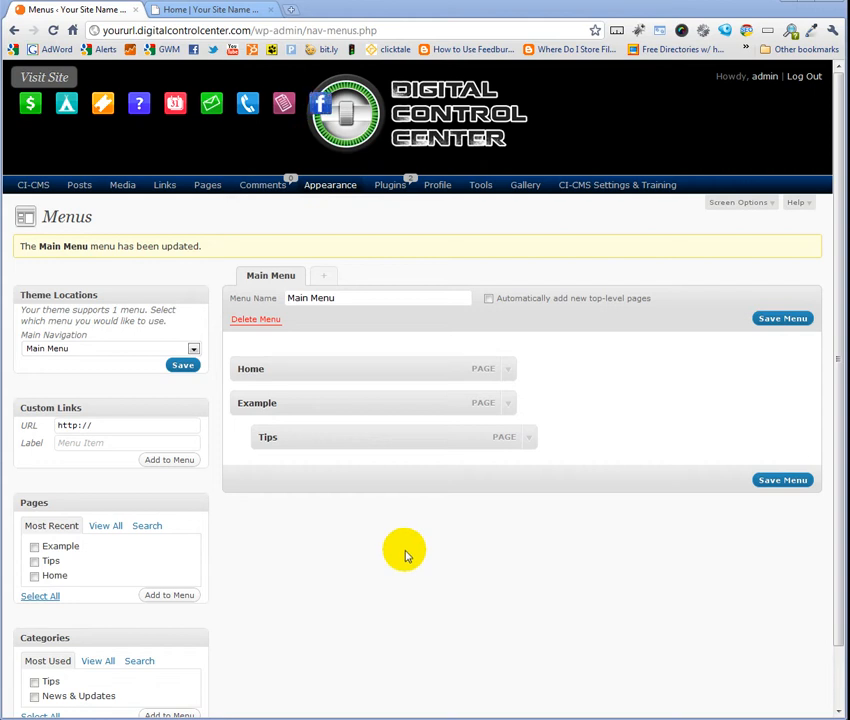
pyautogui.click(106, 425)
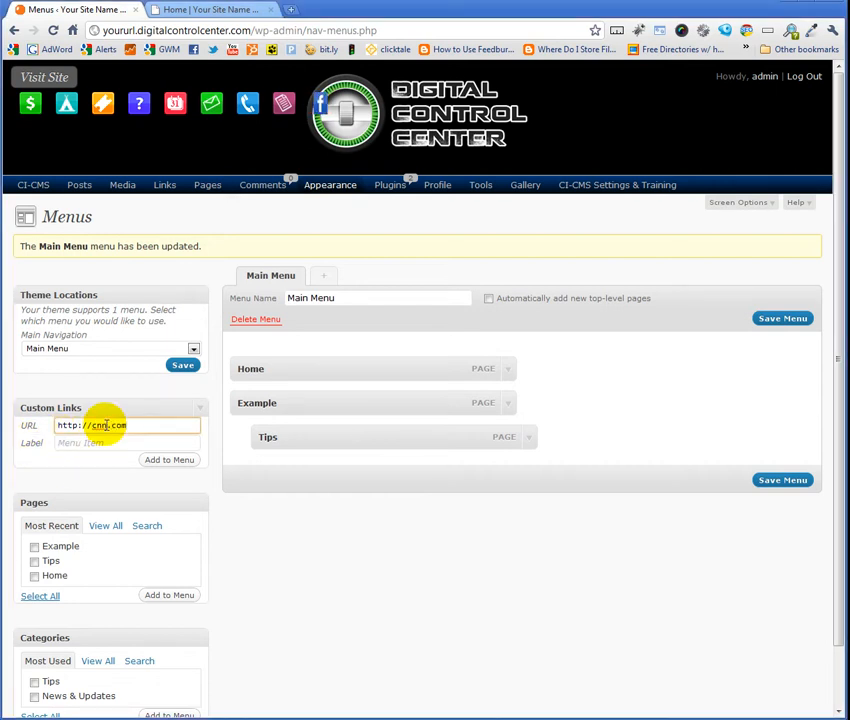
pyautogui.press('Tab')
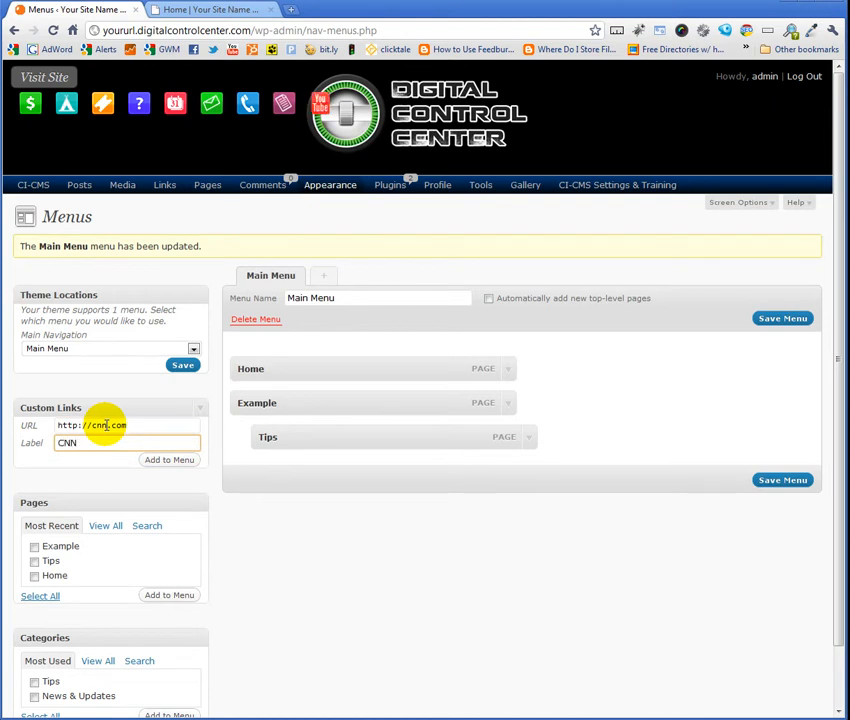
pyautogui.click(163, 461)
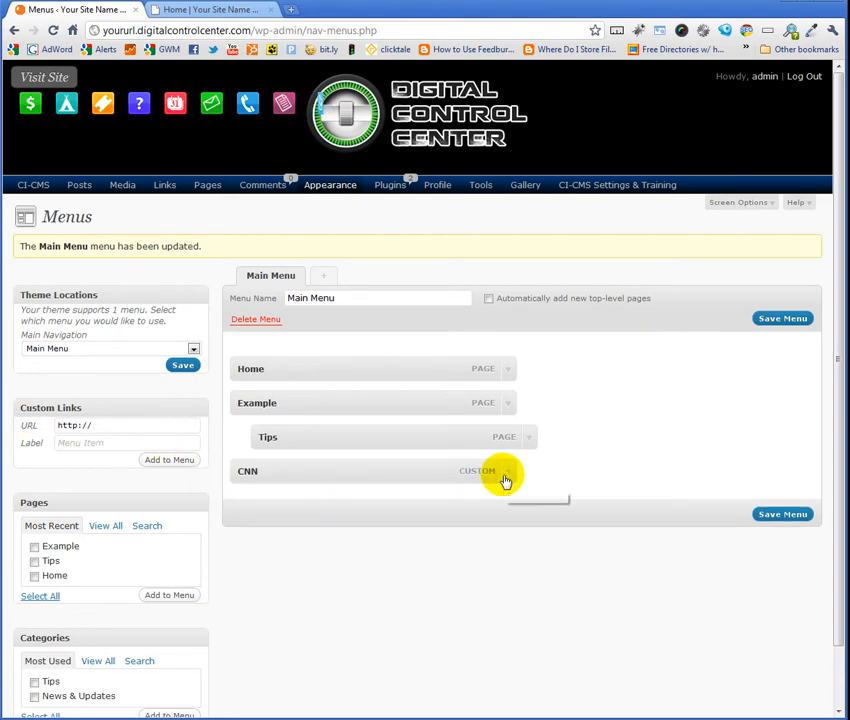
pyautogui.click(507, 476)
pyautogui.click(507, 476)
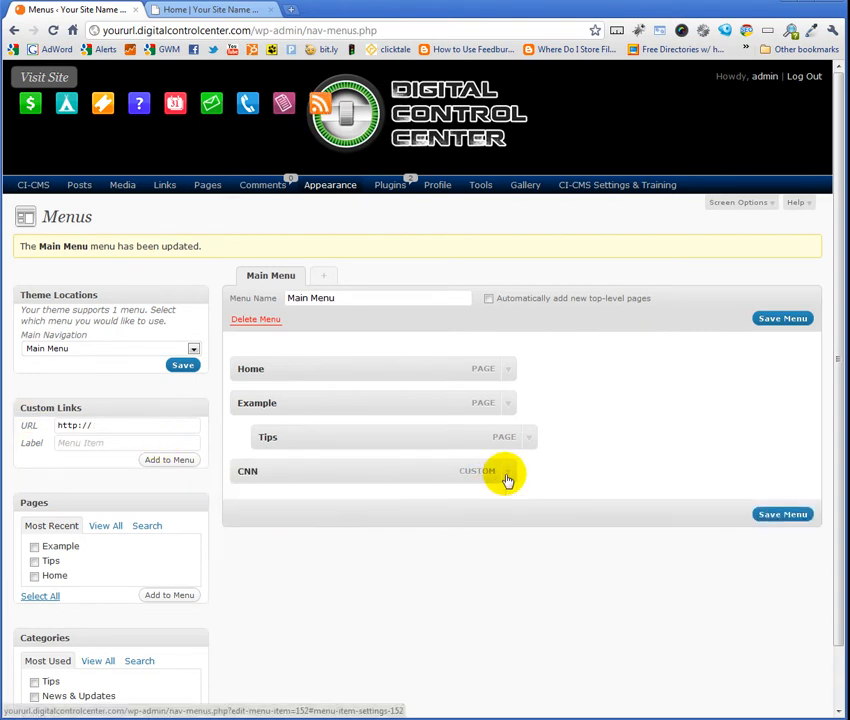
pyautogui.click(782, 514)
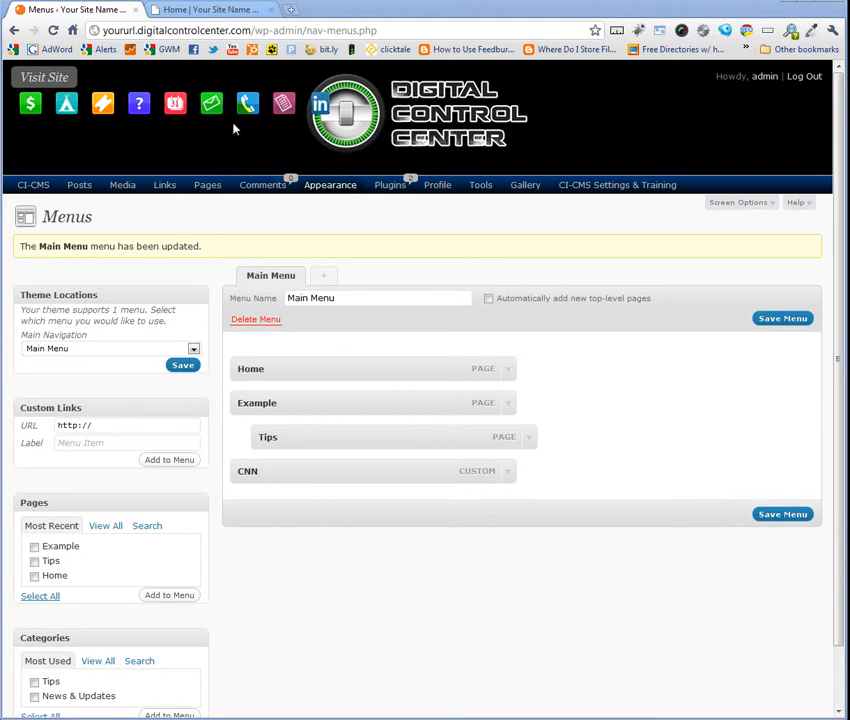
# - Test the CNN link in the live site's navigation and return to the site's home page
pyautogui.click(210, 12)
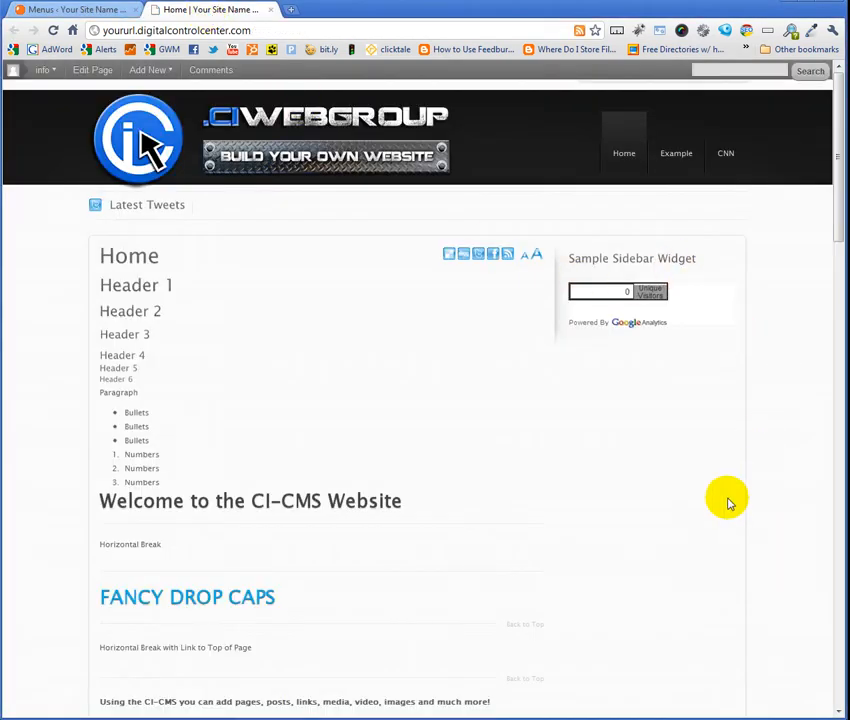
pyautogui.click(727, 156)
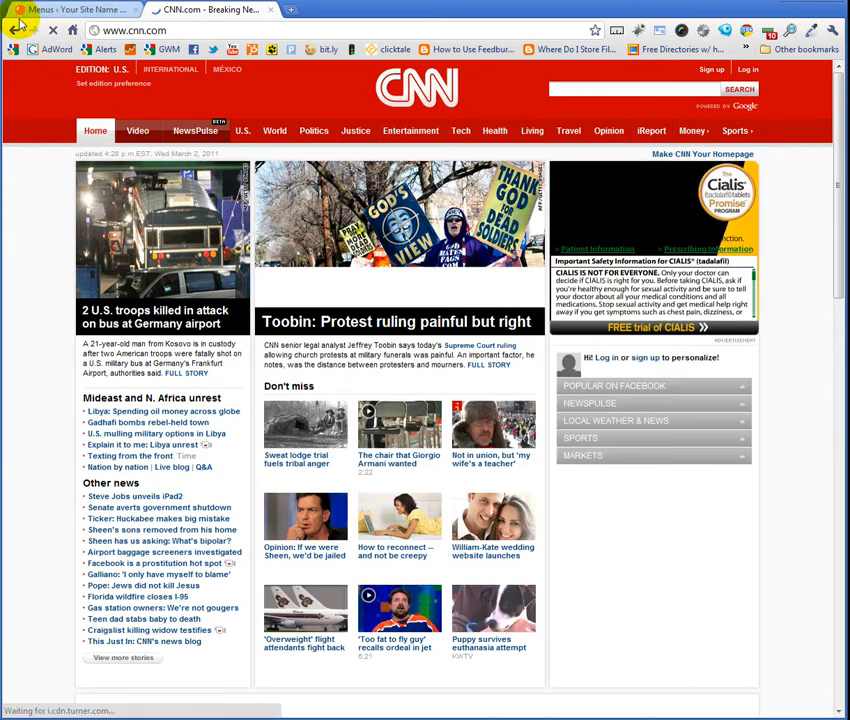
pyautogui.click(13, 30)
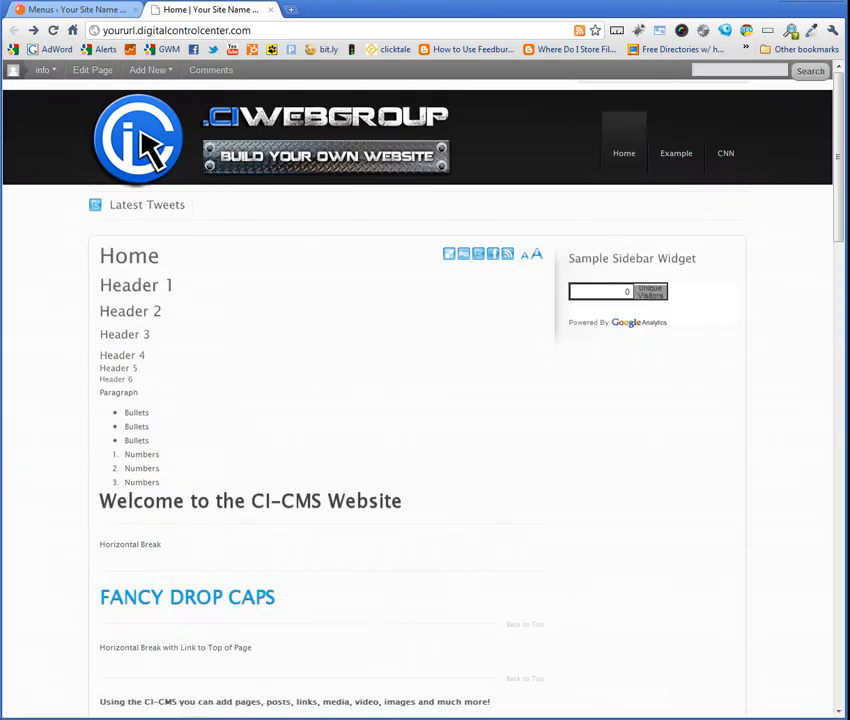
# - Add the News & Updates category to Main Menu in the menu editor and save the menu
pyautogui.click(76, 10)
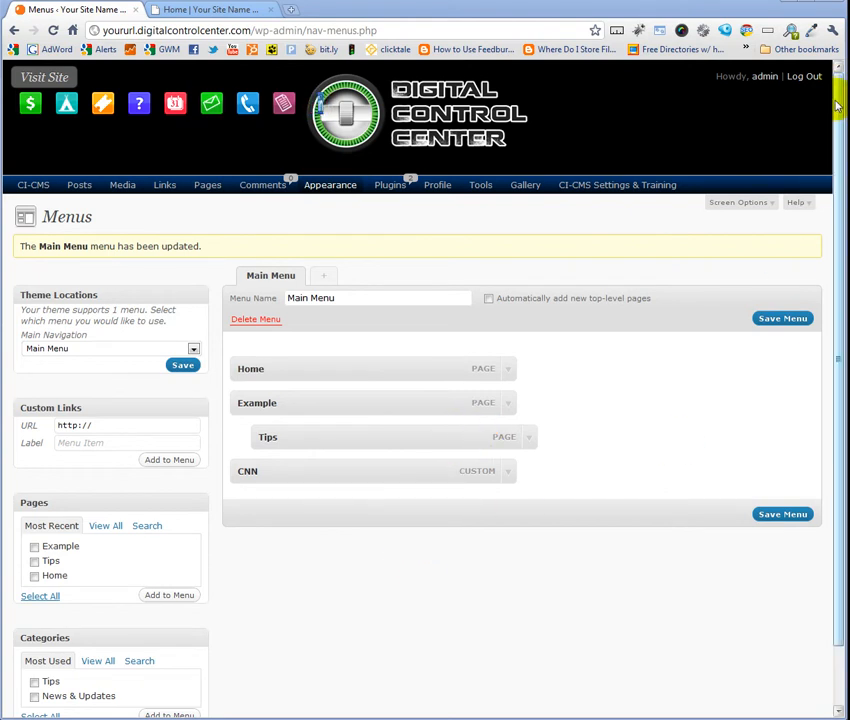
pyautogui.moveTo(840, 105); pyautogui.dragTo(829, 161)
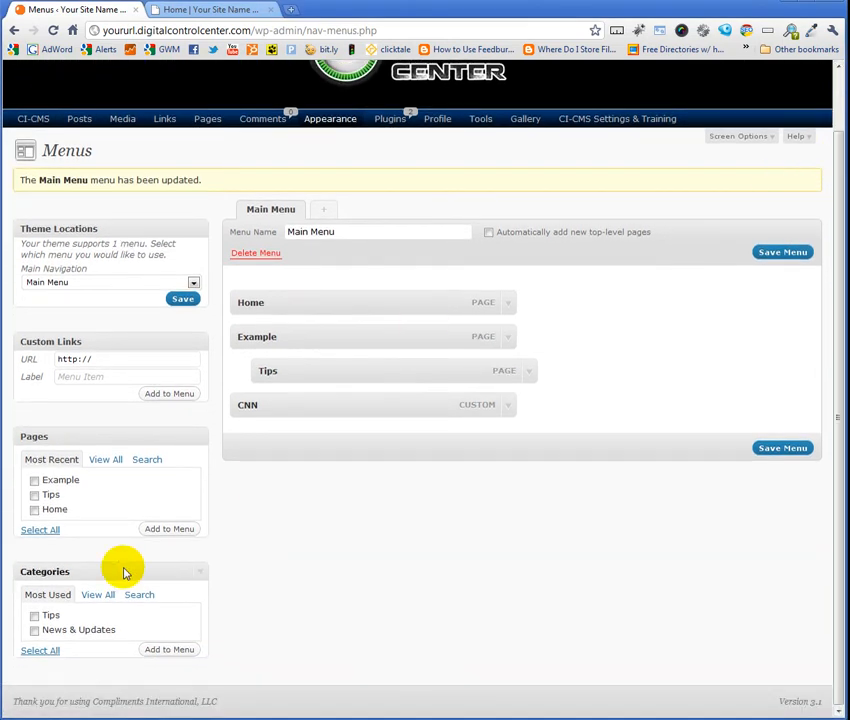
pyautogui.click(34, 631)
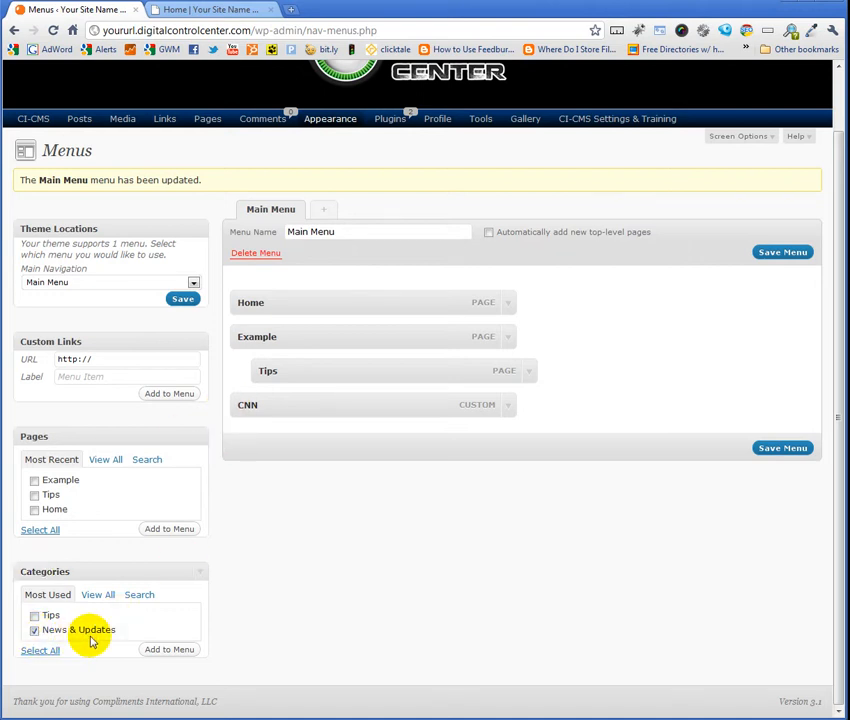
pyautogui.click(167, 652)
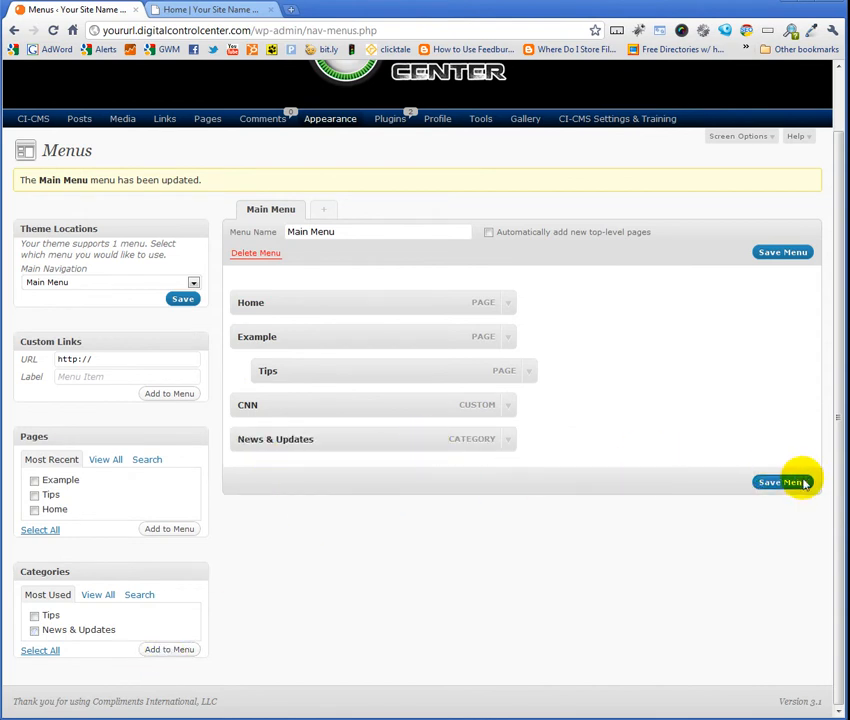
pyautogui.click(786, 487)
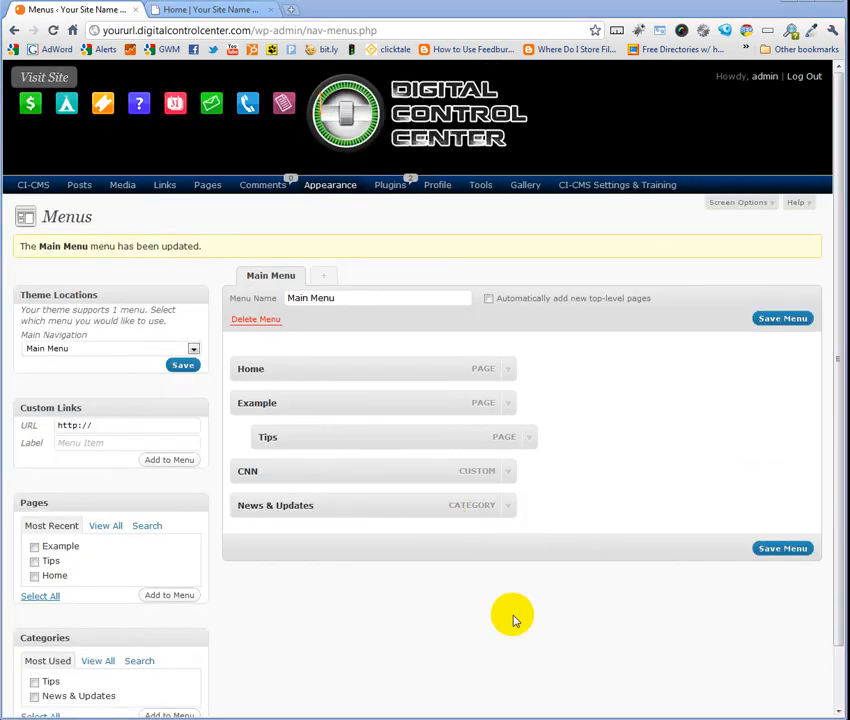
# - Reload the live site and open News & Updates from its navigation to examine the category's posts
pyautogui.click(205, 12)
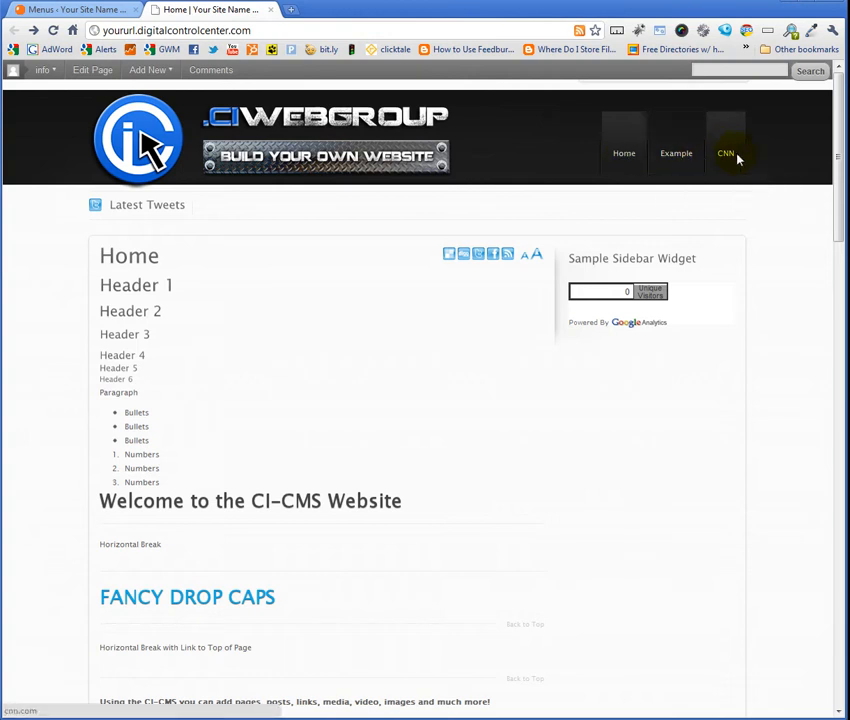
pyautogui.click(53, 30)
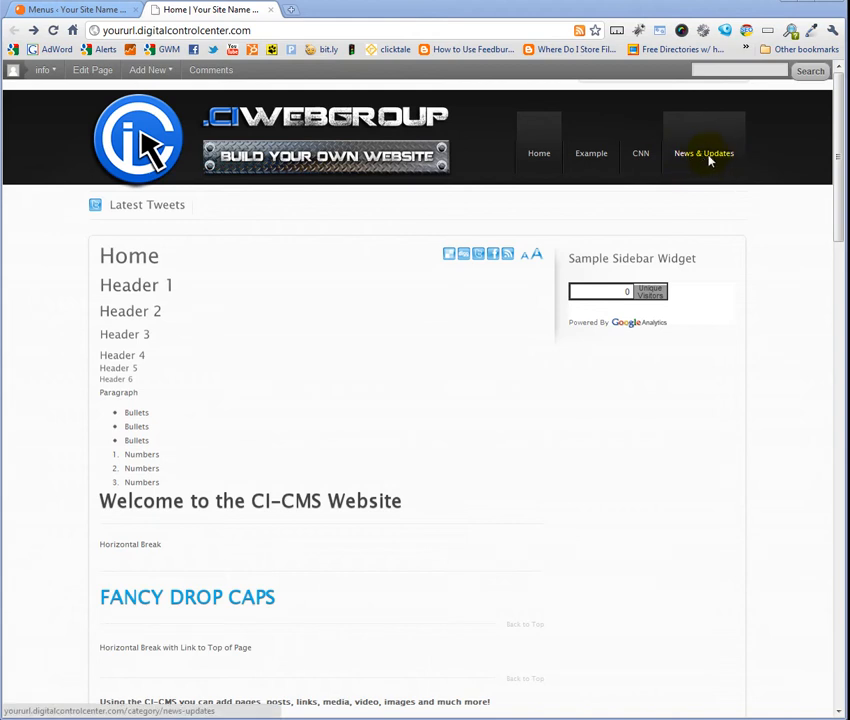
pyautogui.click(708, 159)
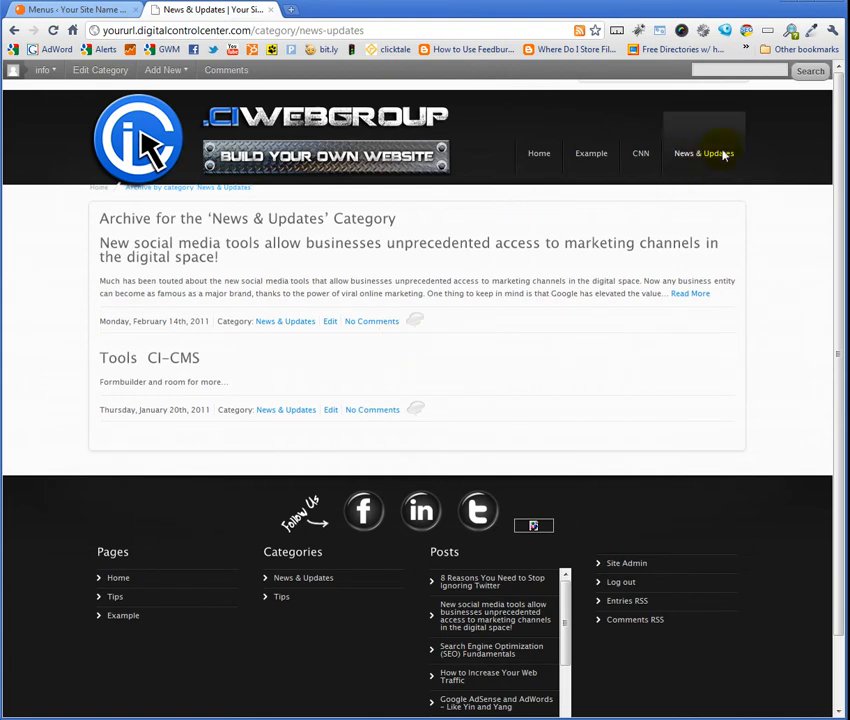
pyautogui.moveTo(578, 187)
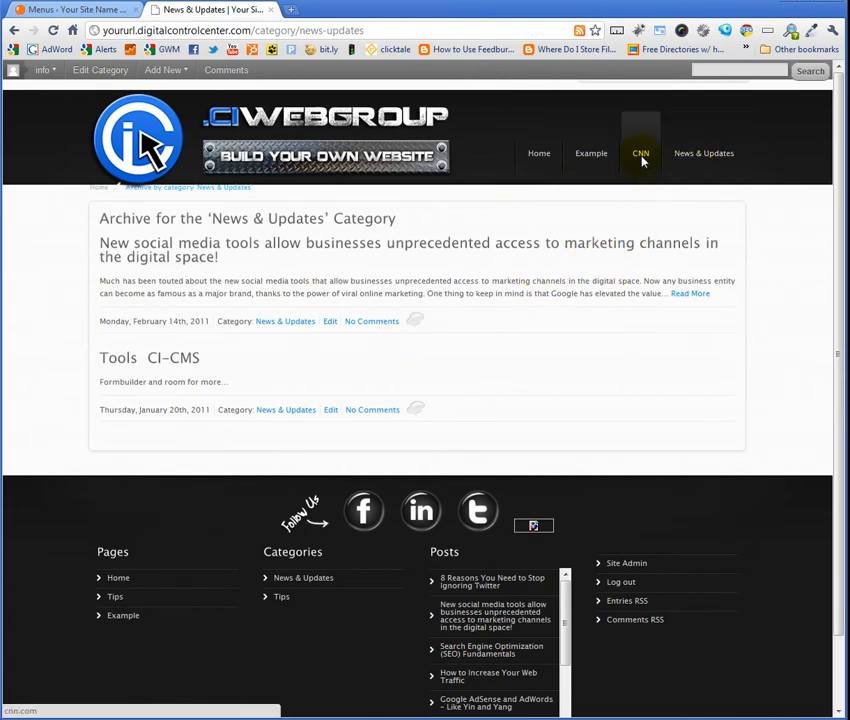
pyautogui.moveTo(594, 159)
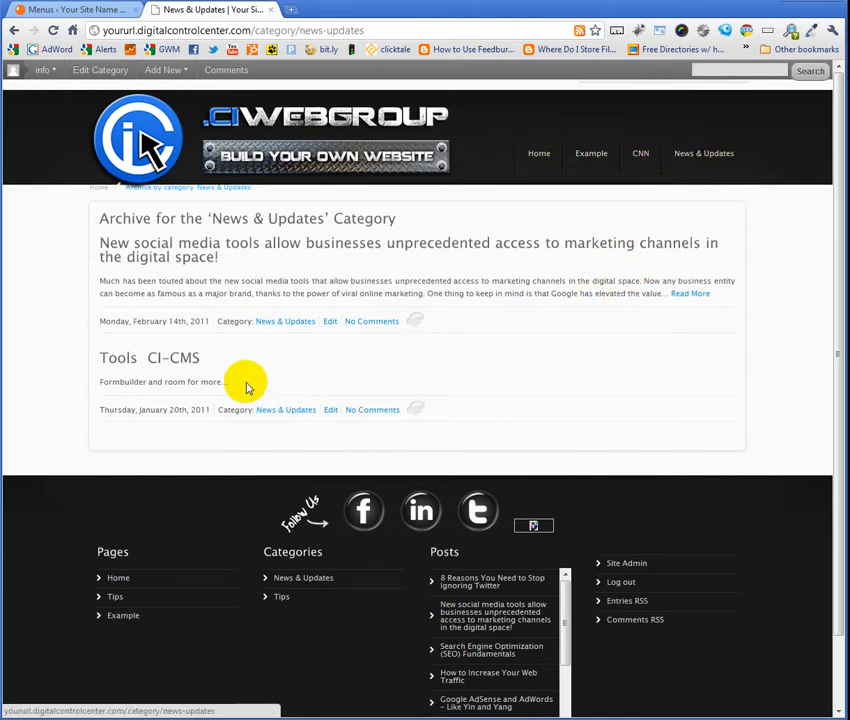
# - Change the navigation label of the Example page item in Main Menu to "Sample" in the menu editor and save the menu
pyautogui.click(66, 9)
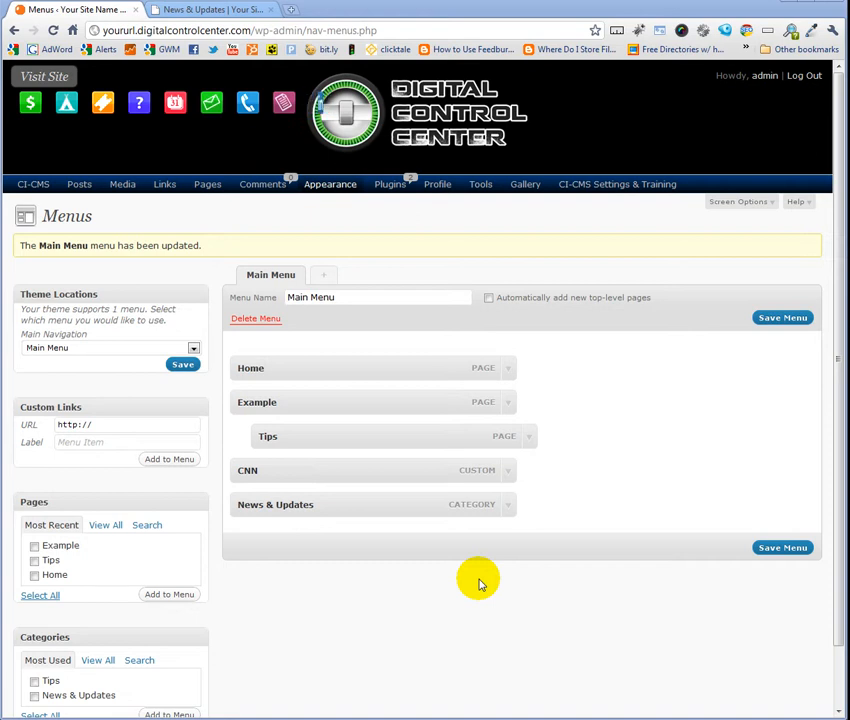
pyautogui.moveTo(336, 508)
pyautogui.mouseDown()
pyautogui.moveTo(378, 511)
pyautogui.moveTo(326, 512)
pyautogui.moveTo(345, 509)
pyautogui.moveTo(376, 469)
pyautogui.moveTo(334, 497)
pyautogui.moveTo(341, 526)
pyautogui.moveTo(353, 516)
pyautogui.moveTo(338, 522)
pyautogui.mouseUp()
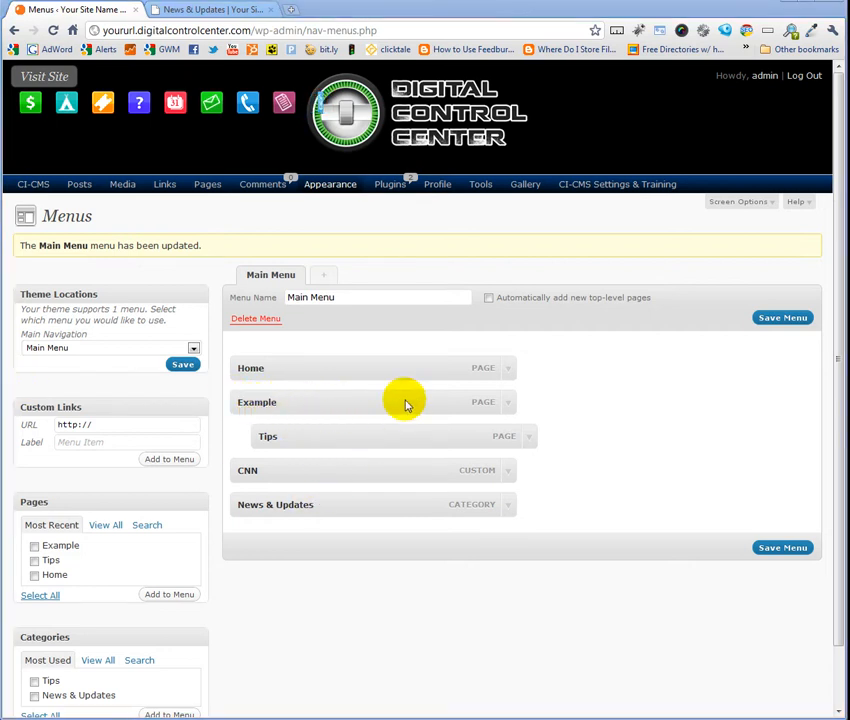
pyautogui.click(508, 403)
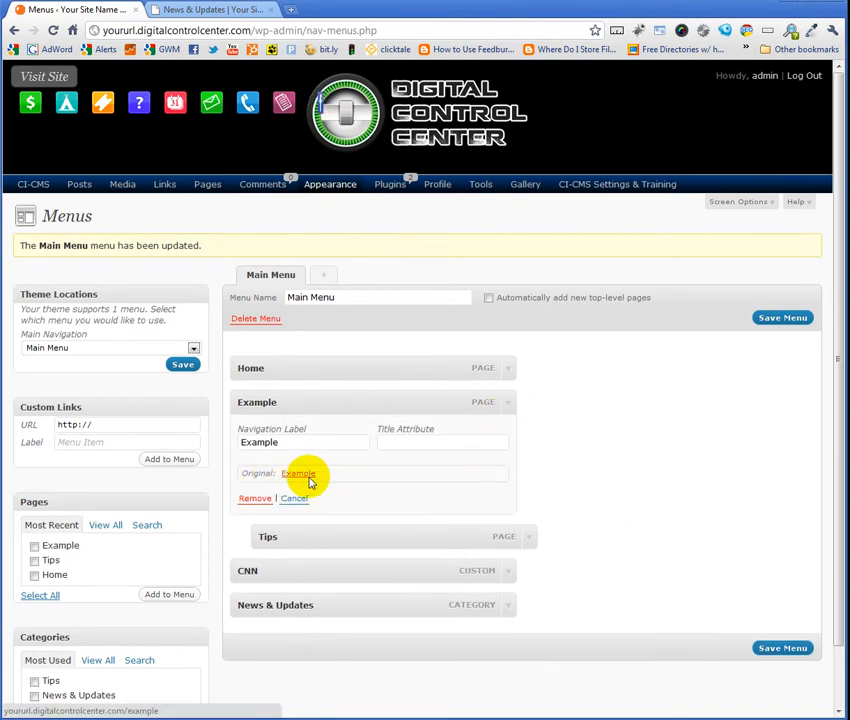
pyautogui.moveTo(334, 448); pyautogui.dragTo(245, 450)
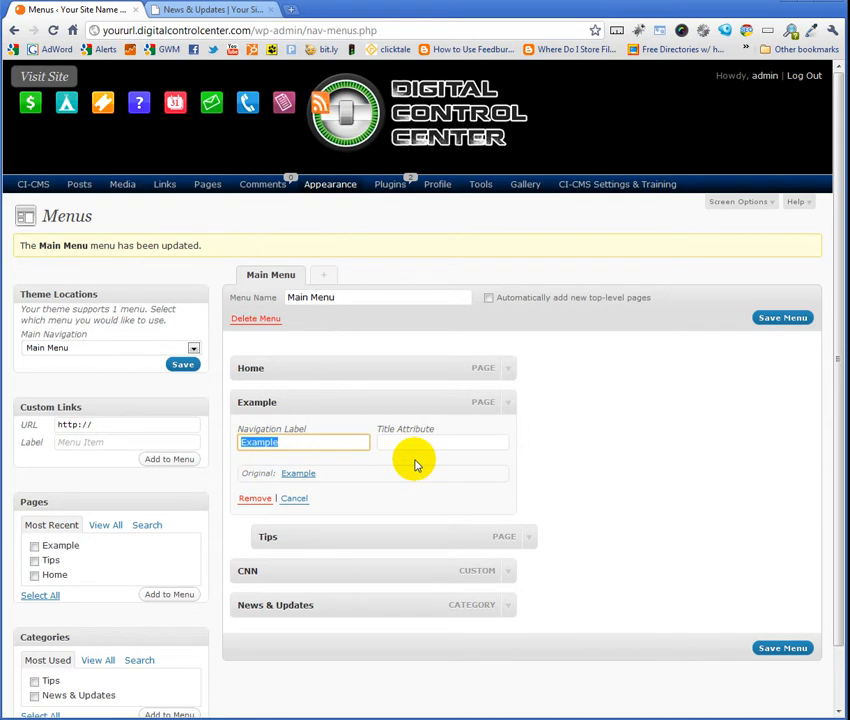
pyautogui.write('Sam')
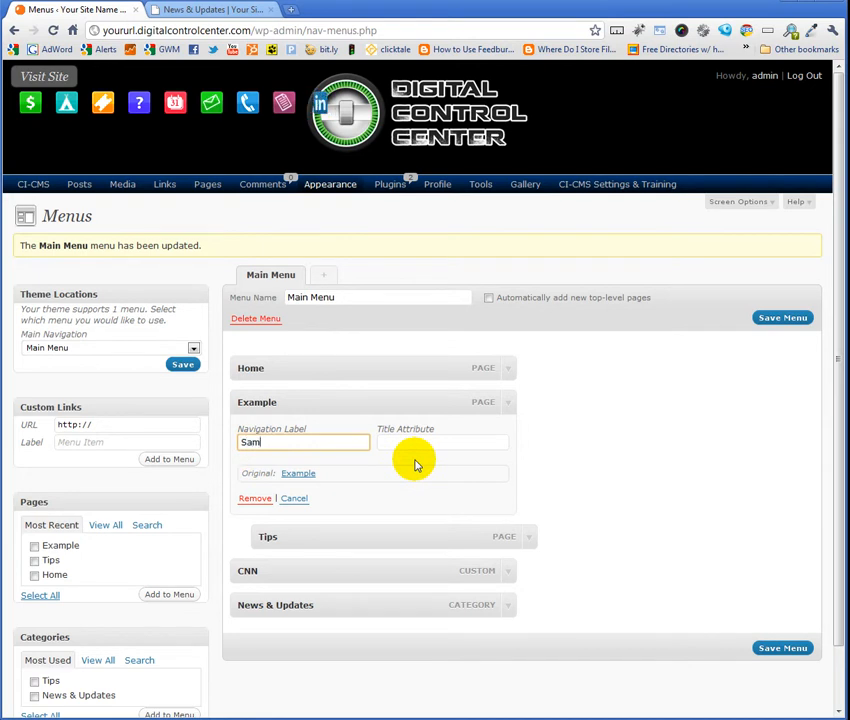
pyautogui.write('ple')
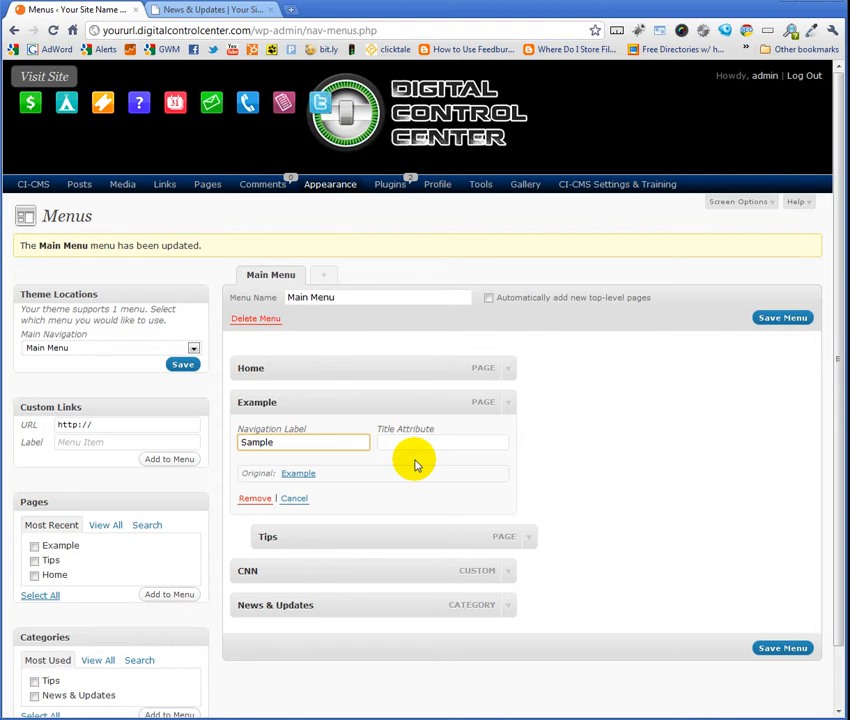
pyautogui.click(652, 442)
pyautogui.click(781, 318)
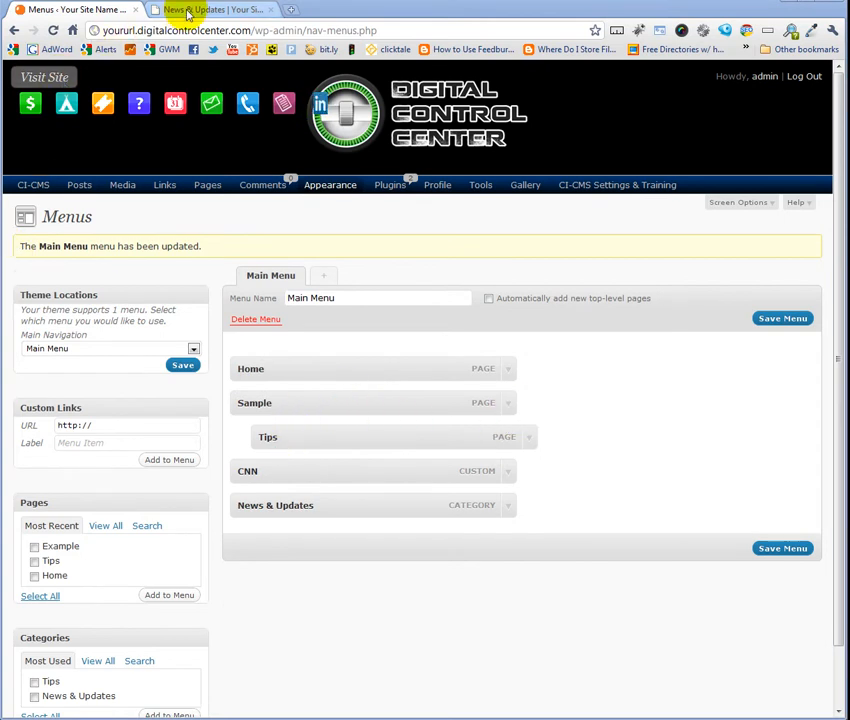
# - Reload the live site's News & Updates page and examine the renamed page item in the navigation
pyautogui.click(186, 12)
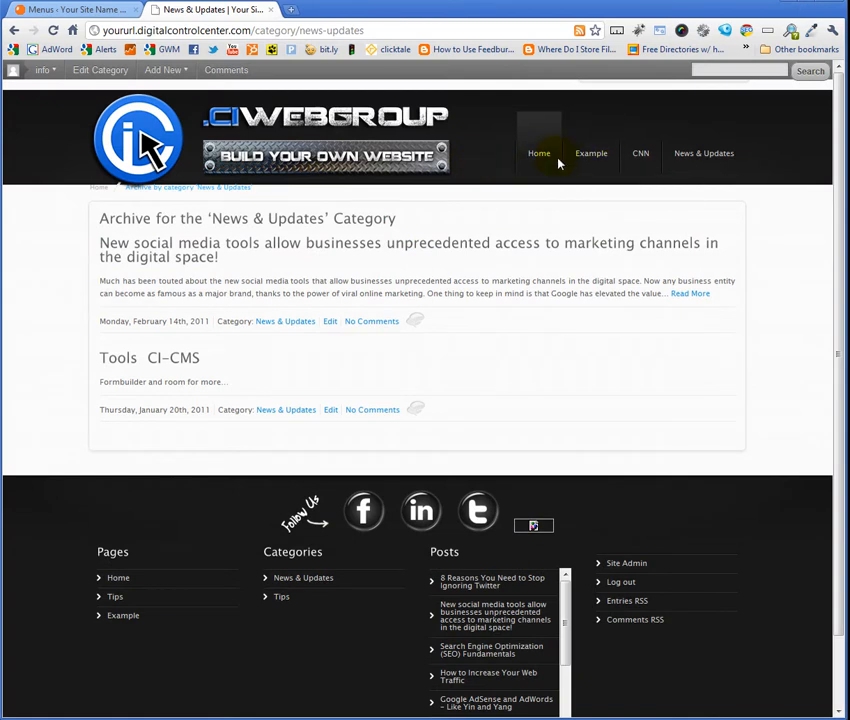
pyautogui.moveTo(601, 160)
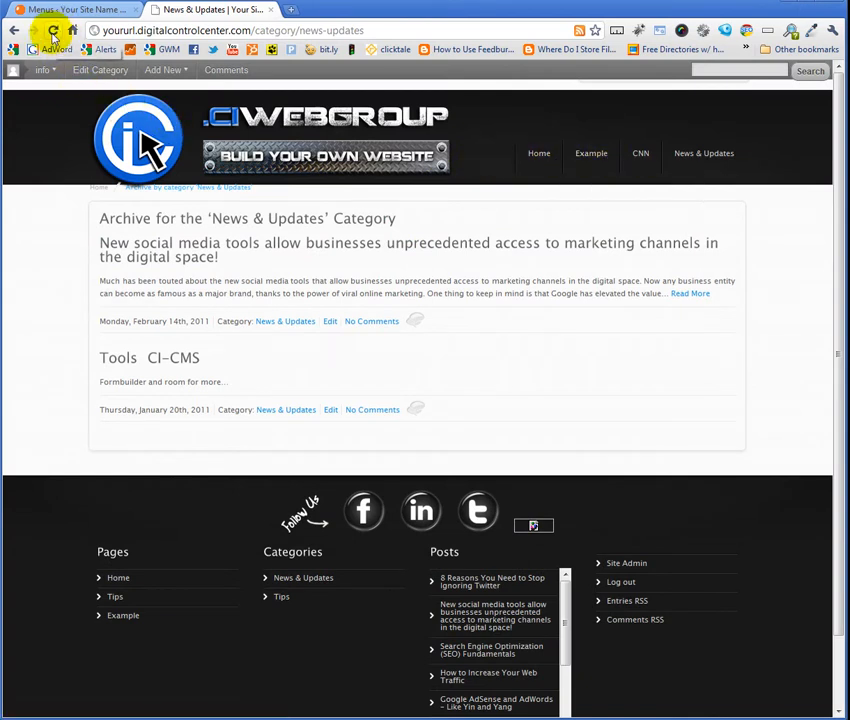
pyautogui.click(53, 30)
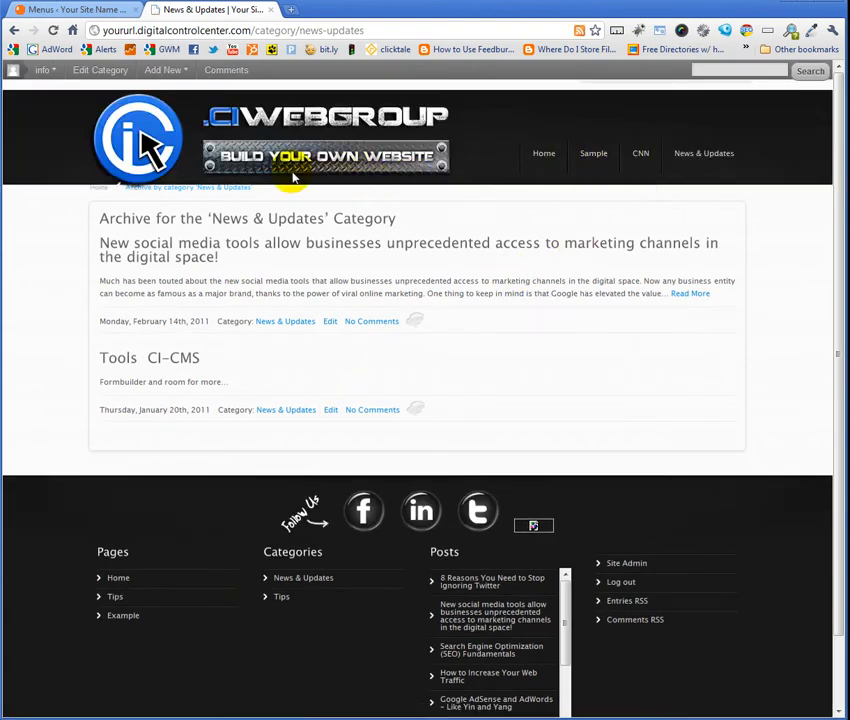
pyautogui.moveTo(598, 175)
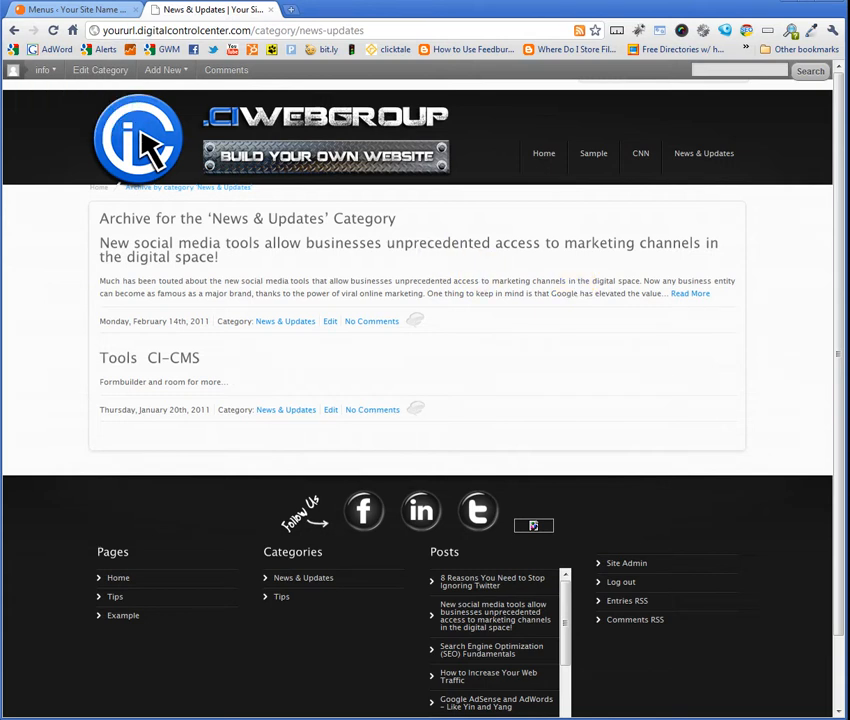
# - Remove the CNN custom link from Main Menu in the menu editor, save the menu, and reload the live site to check its navigation
pyautogui.click(48, 10)
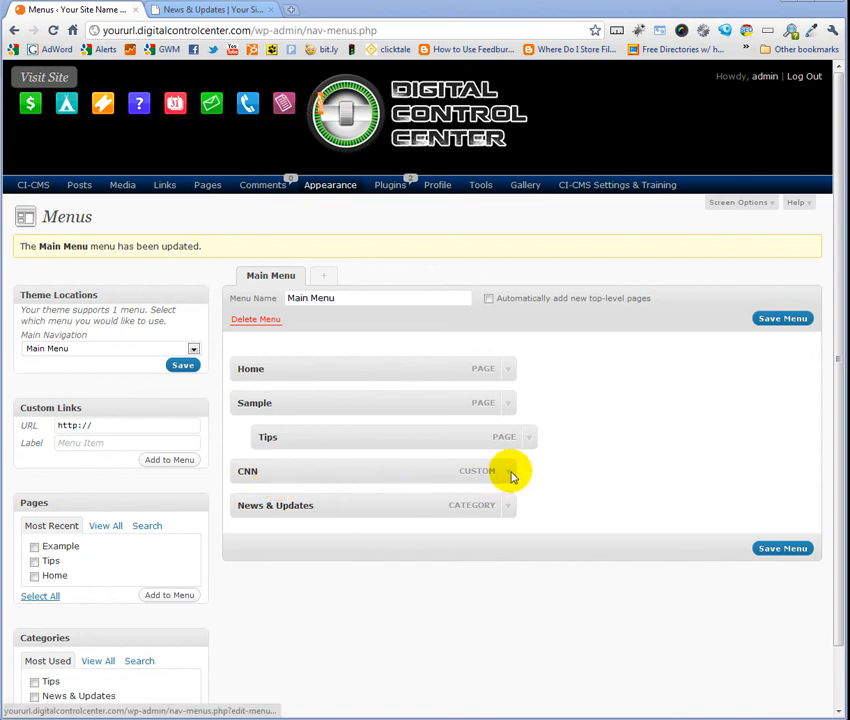
pyautogui.click(511, 473)
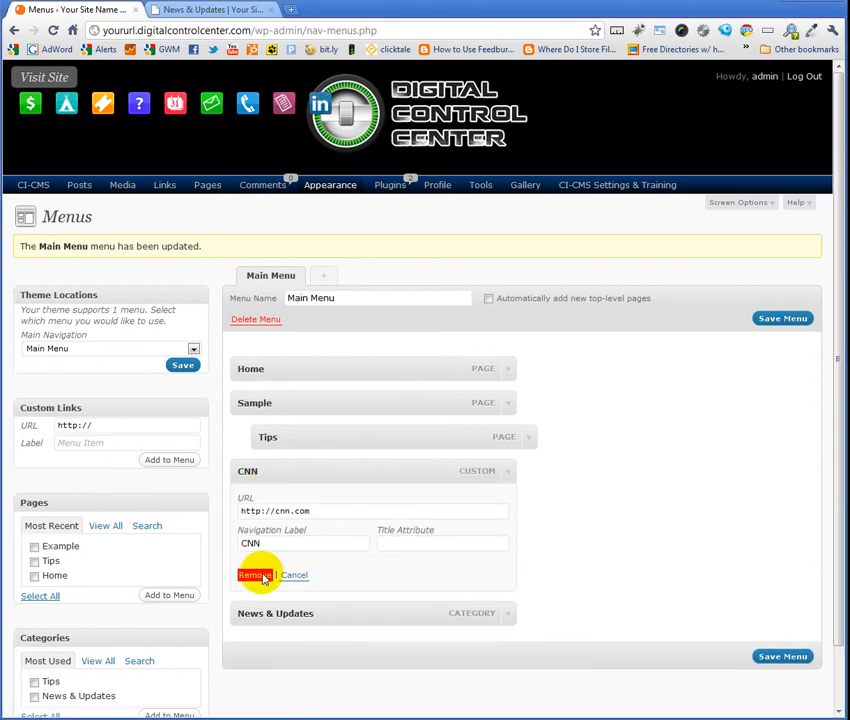
pyautogui.click(258, 576)
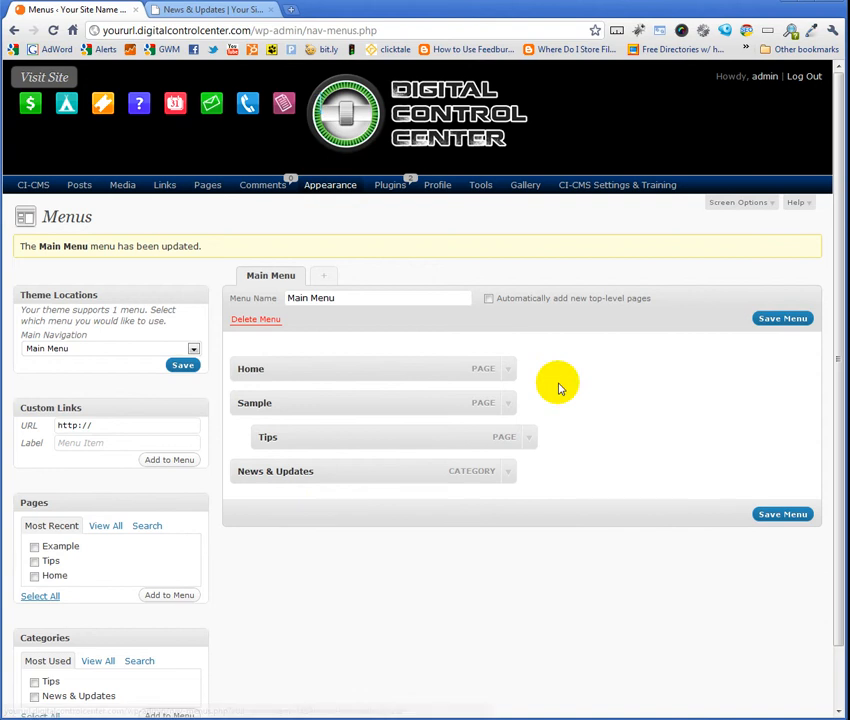
pyautogui.click(780, 318)
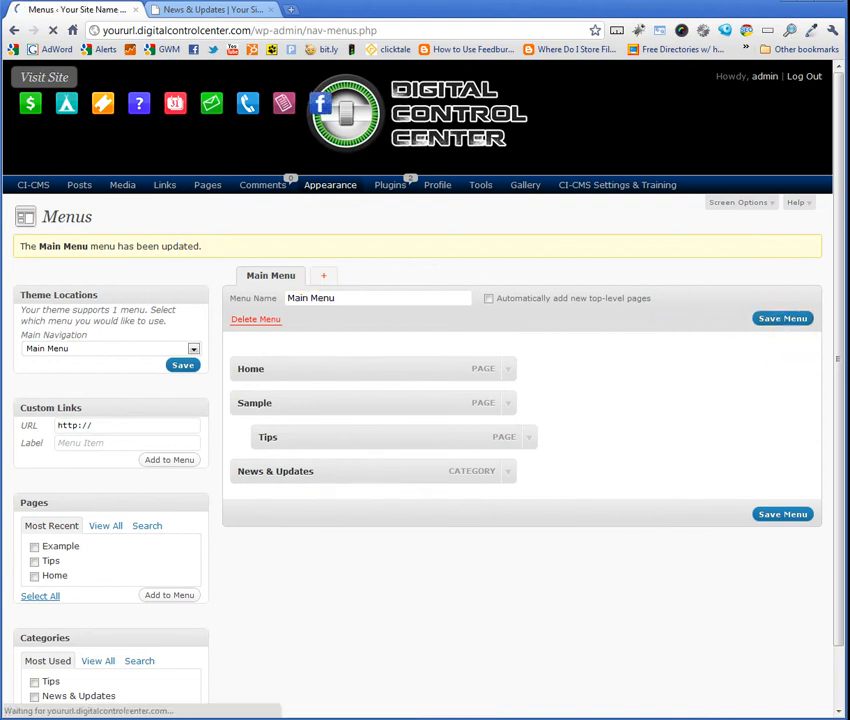
pyautogui.click(170, 10)
pyautogui.click(53, 30)
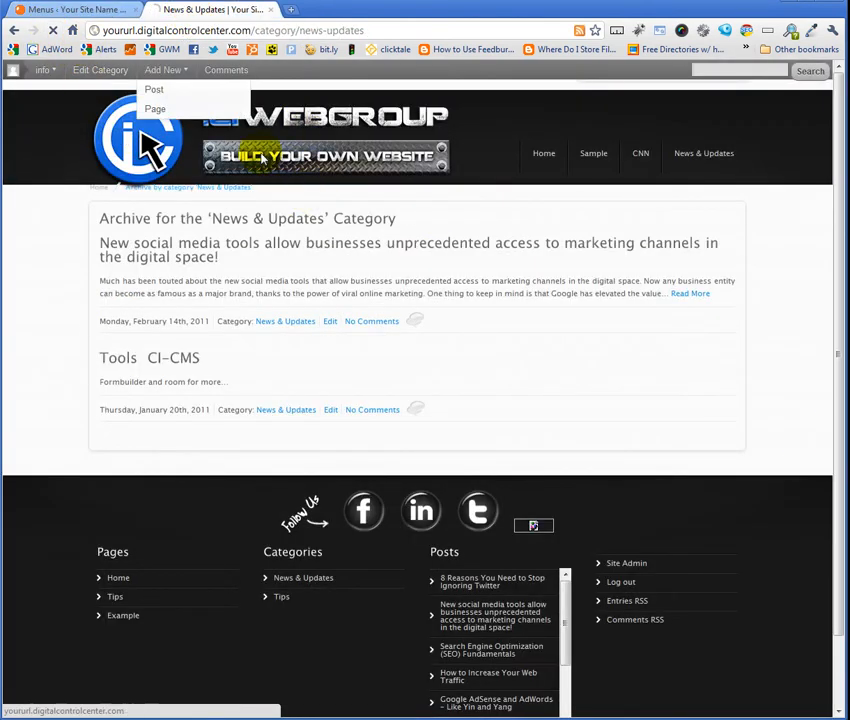